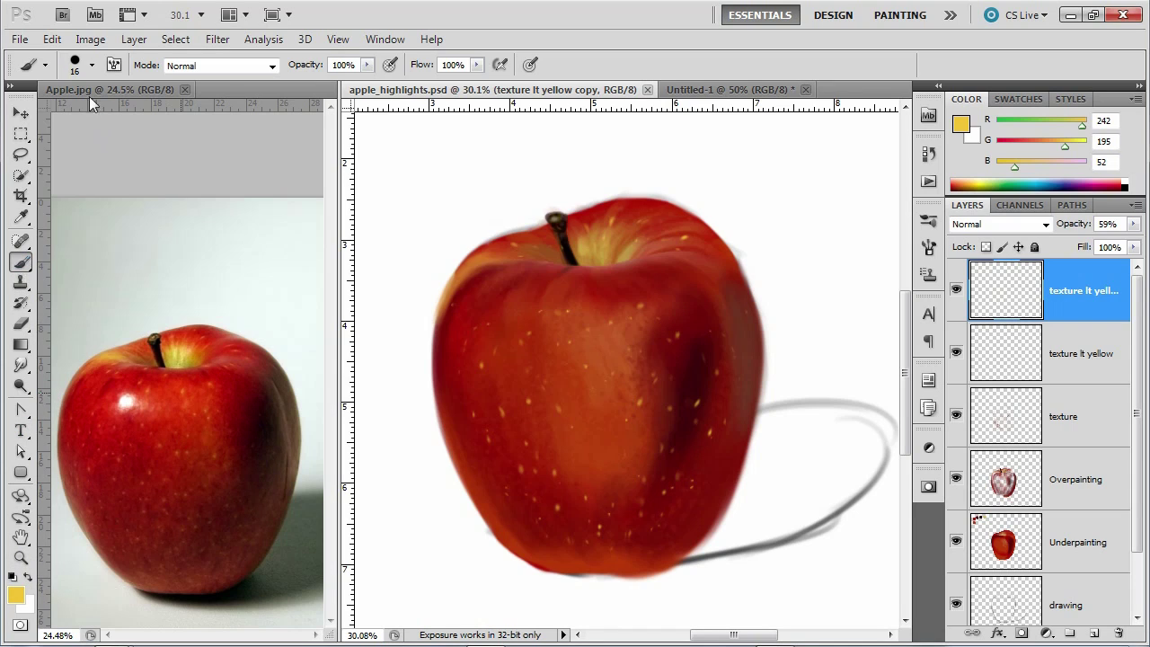
- Load the 70 px scattered-dots brush from the bottom of the Brush Preset picker
click(92, 65)
drag(211, 208, 207, 274)
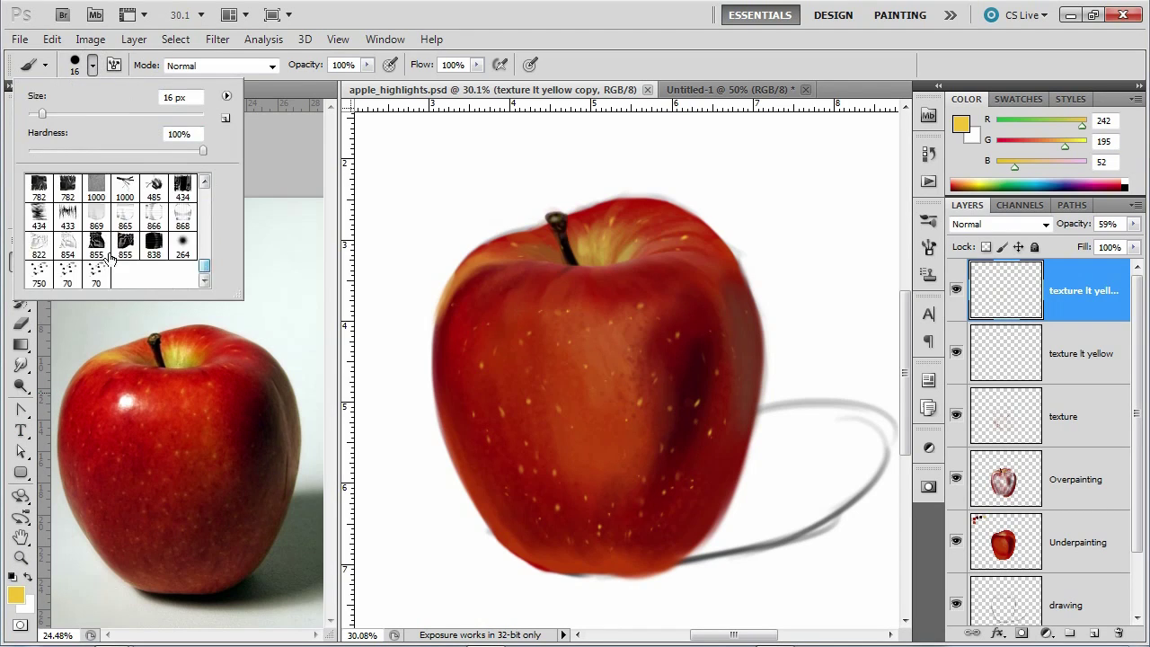
click(96, 277)
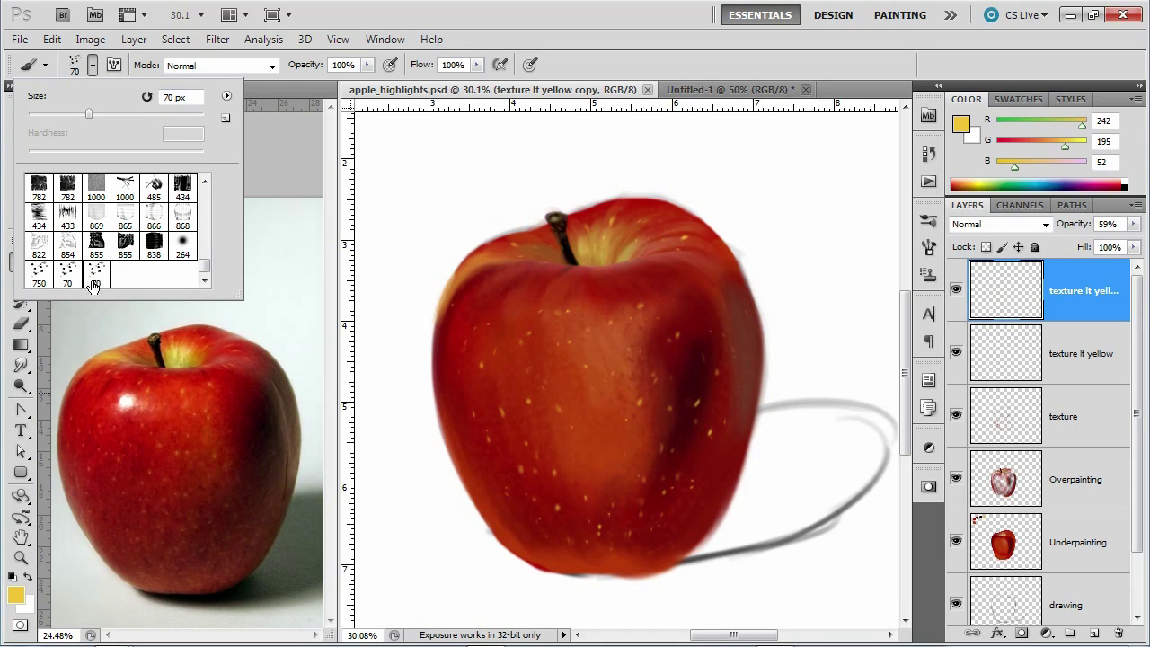
click(68, 279)
click(929, 246)
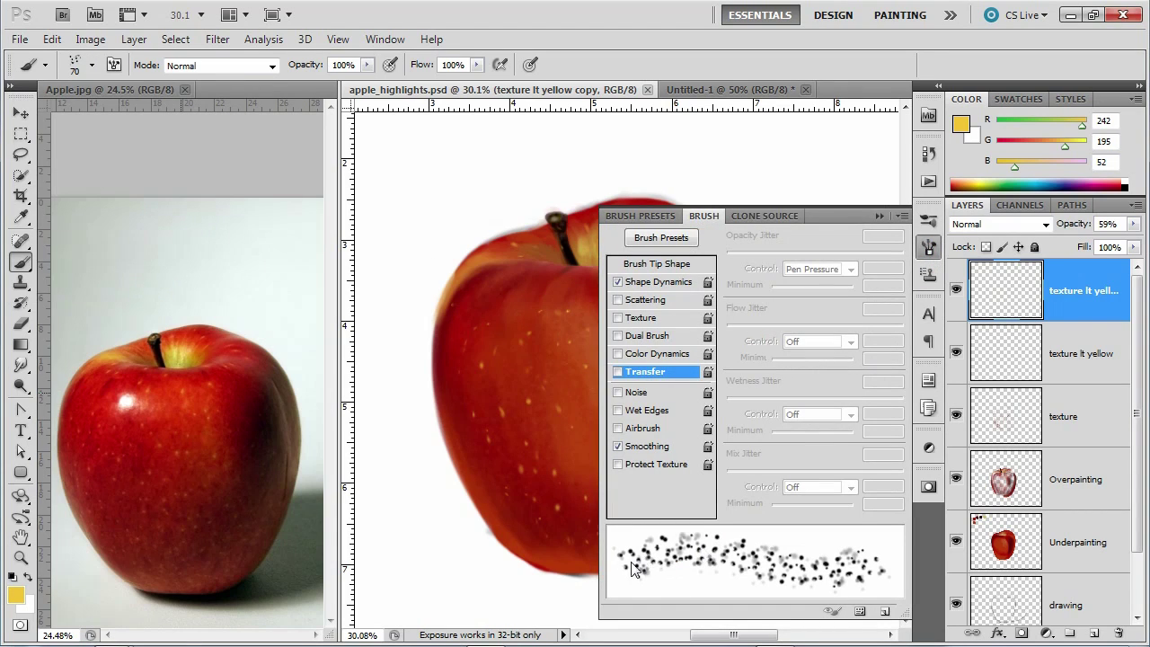
- Lower Brush Tip Shape spacing and enable Scattering with Count 4 in the Brush panel
click(665, 264)
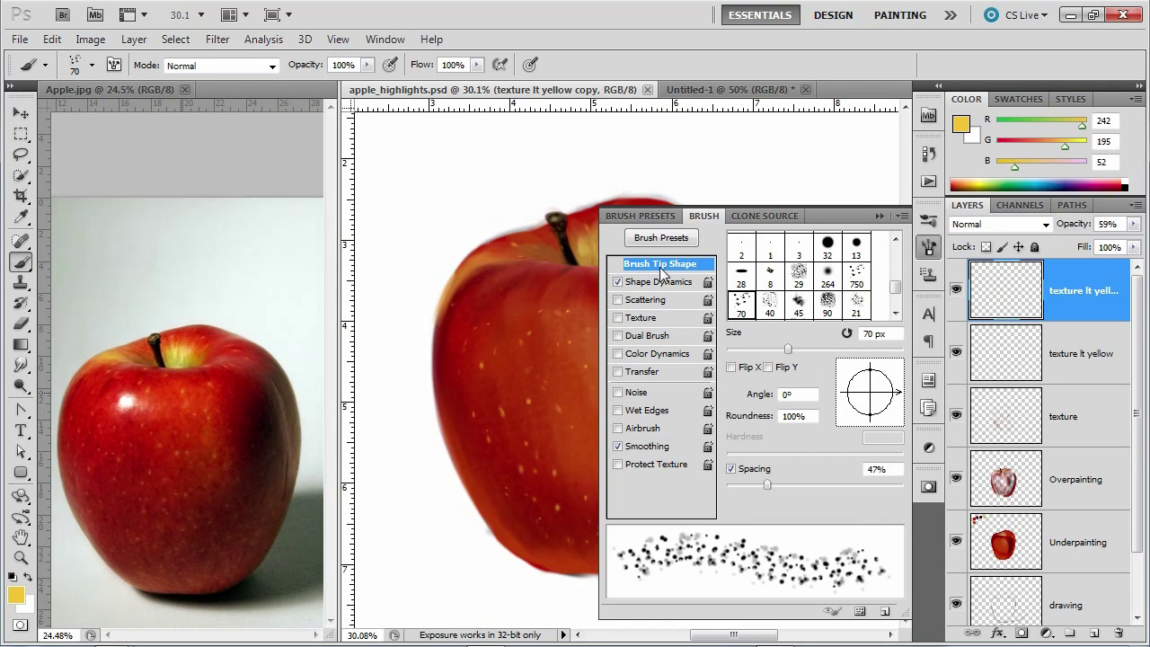
mouse_move(767, 485)
mouse_down()
mouse_move(780, 485)
mouse_move(757, 486)
mouse_up()
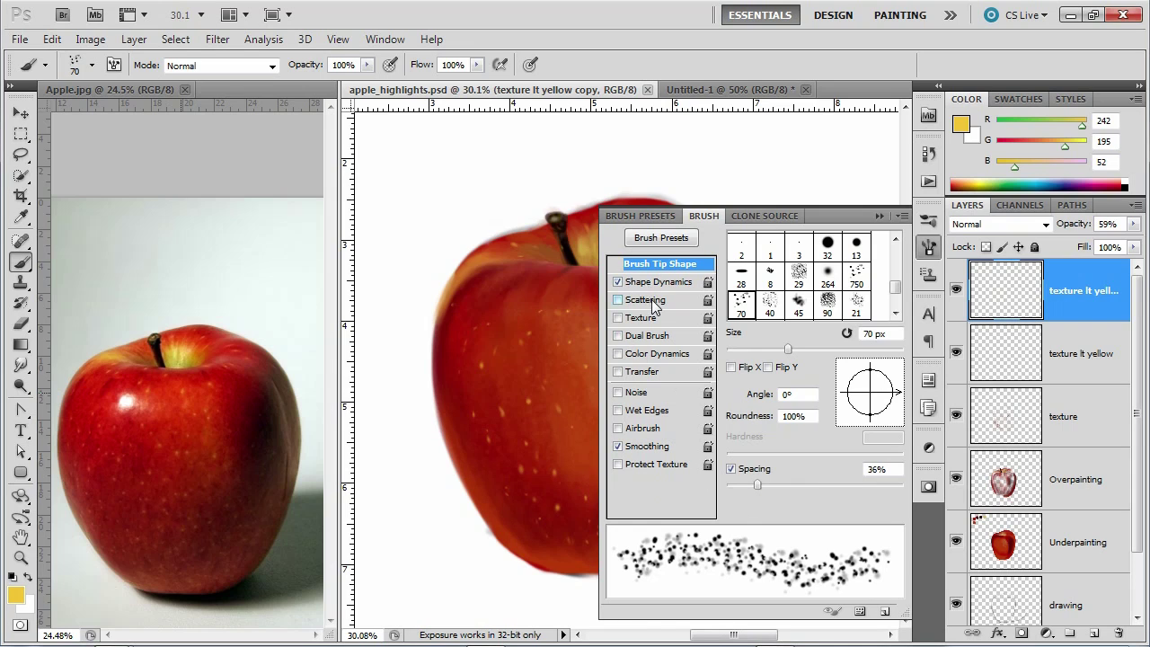
mouse_move(759, 485)
mouse_down()
mouse_move(728, 488)
mouse_move(746, 486)
mouse_up()
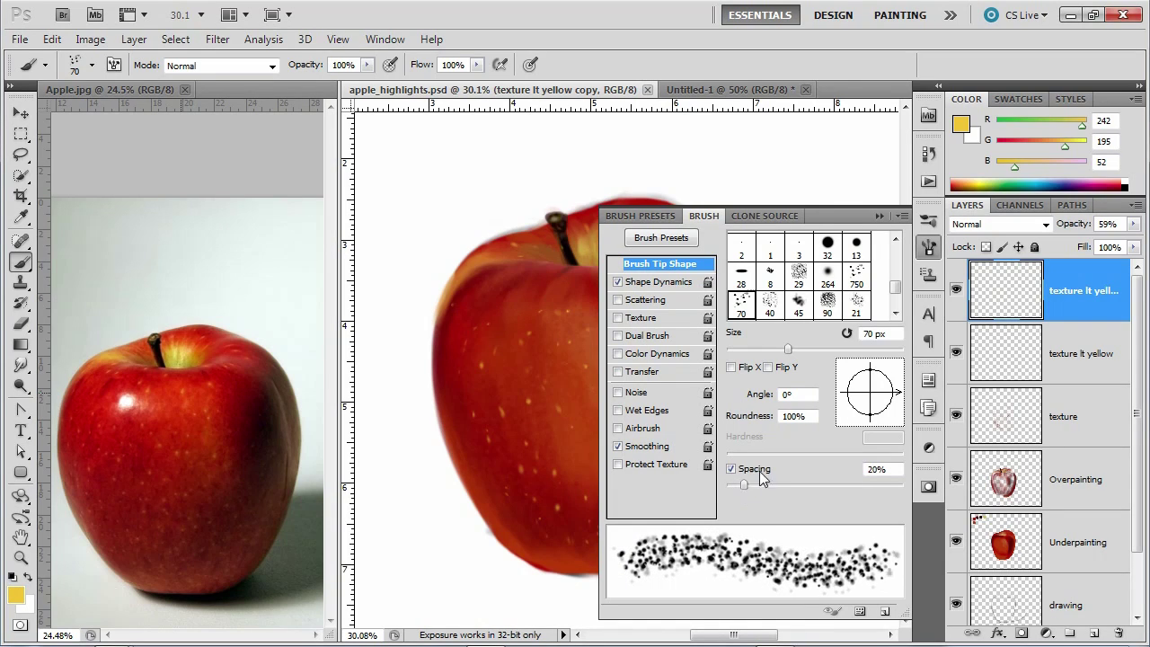
click(661, 302)
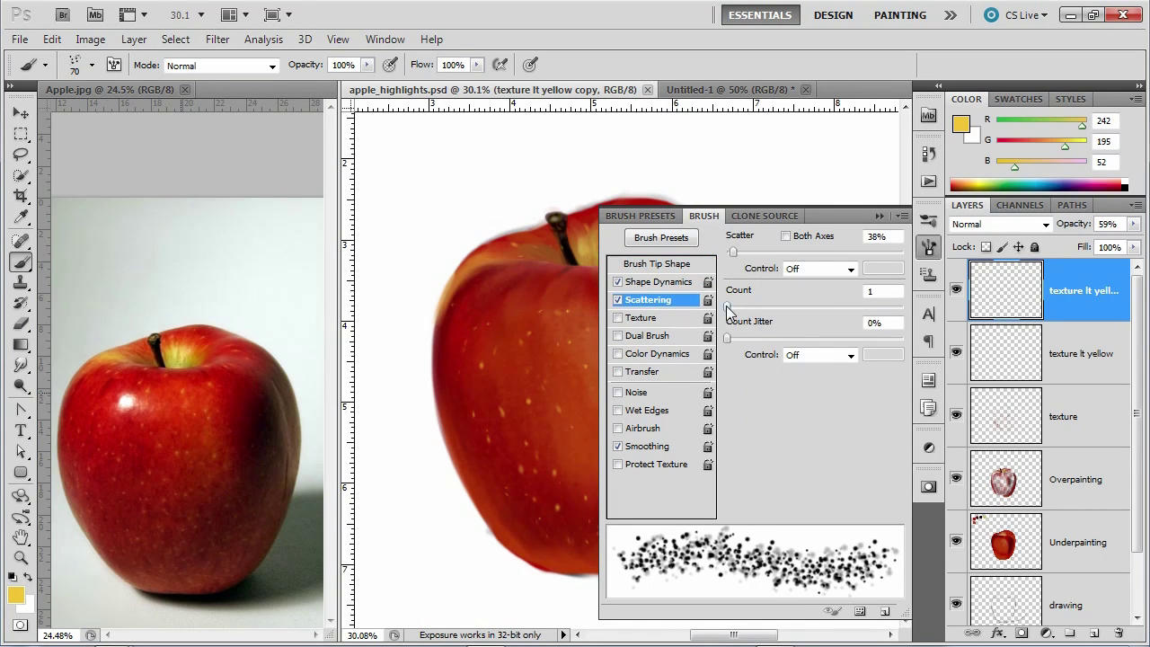
drag(732, 309, 757, 308)
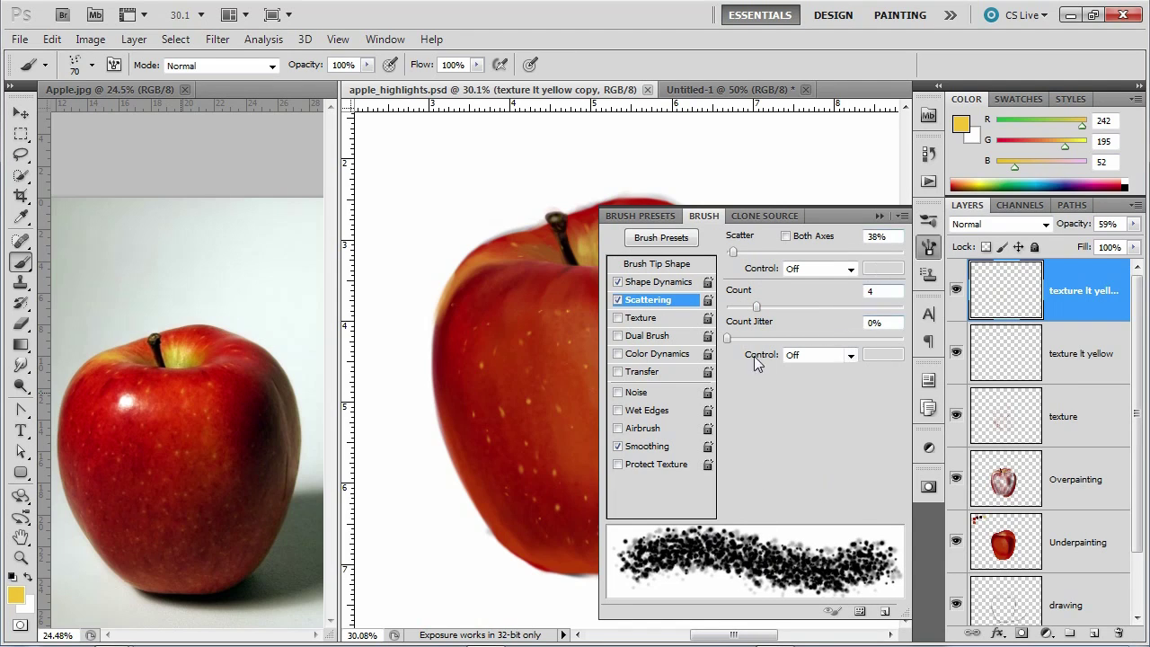
click(660, 282)
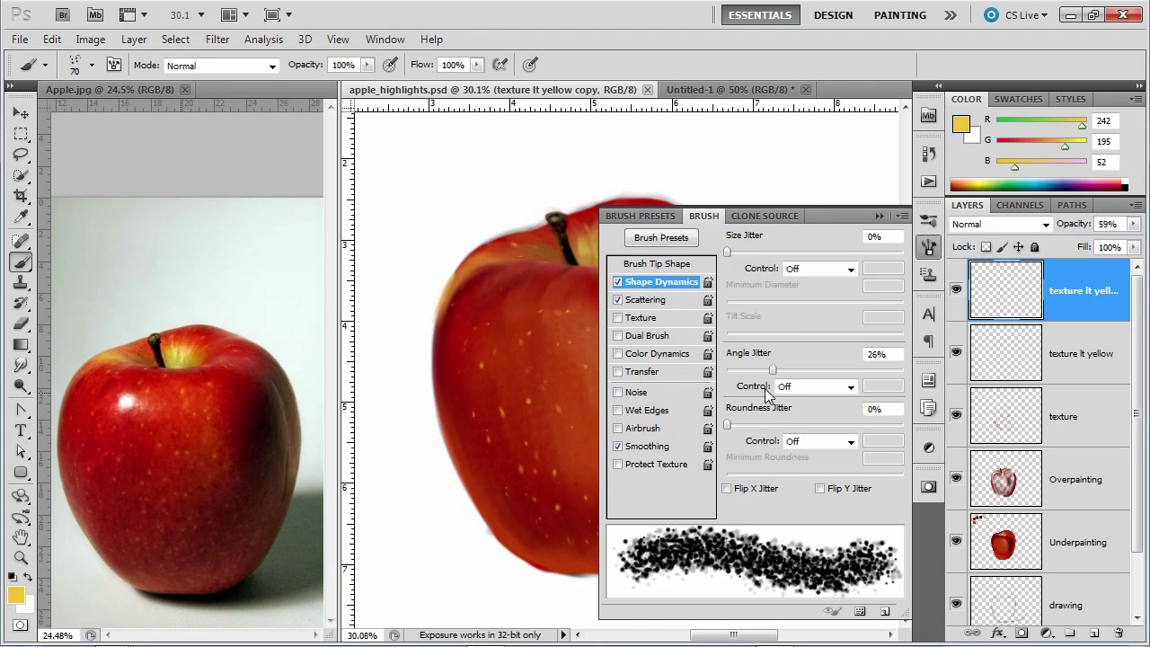
click(664, 300)
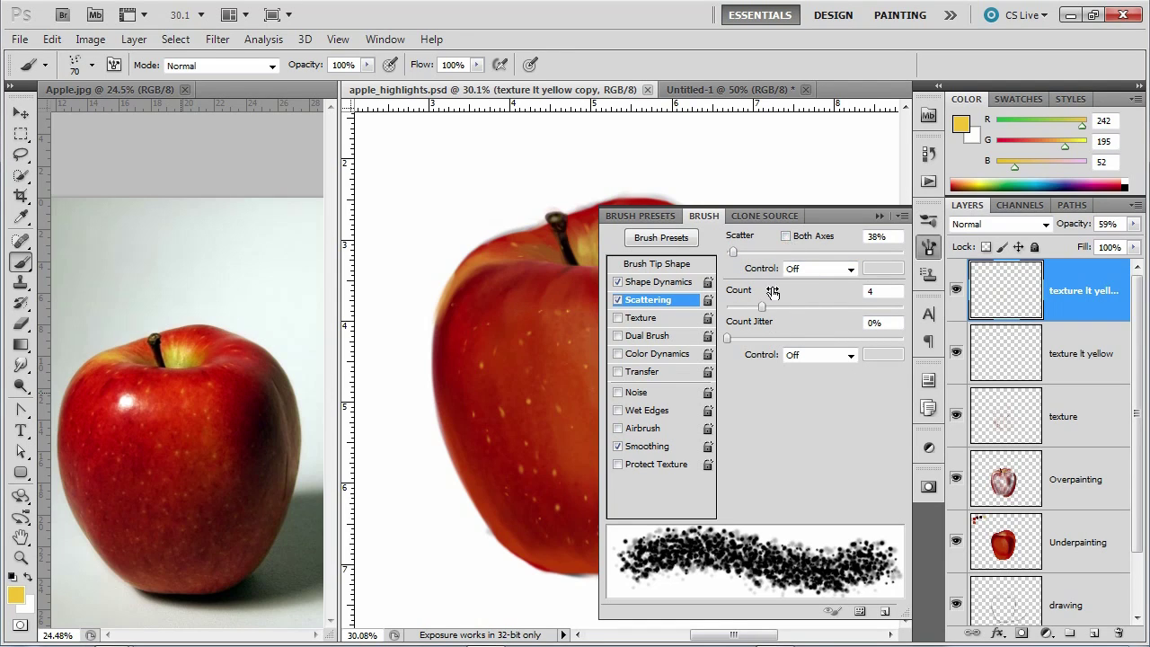
click(879, 217)
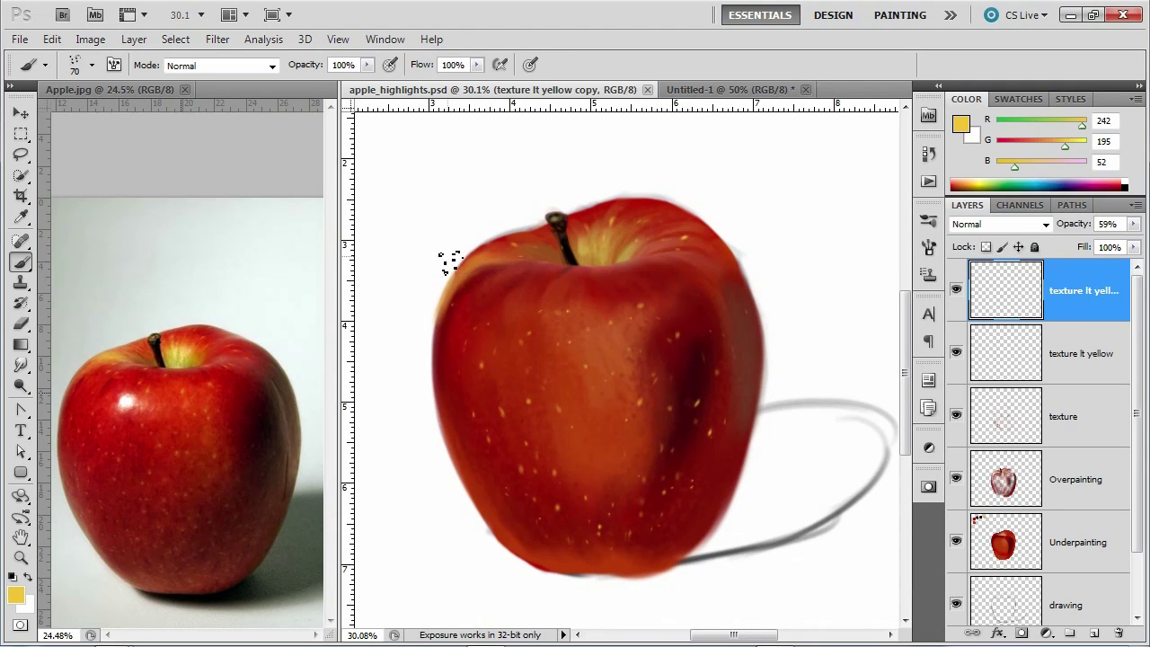
- Add a new layer named 'hilight' and set the foreground colour to white
click(1094, 633)
double_click(1078, 288)
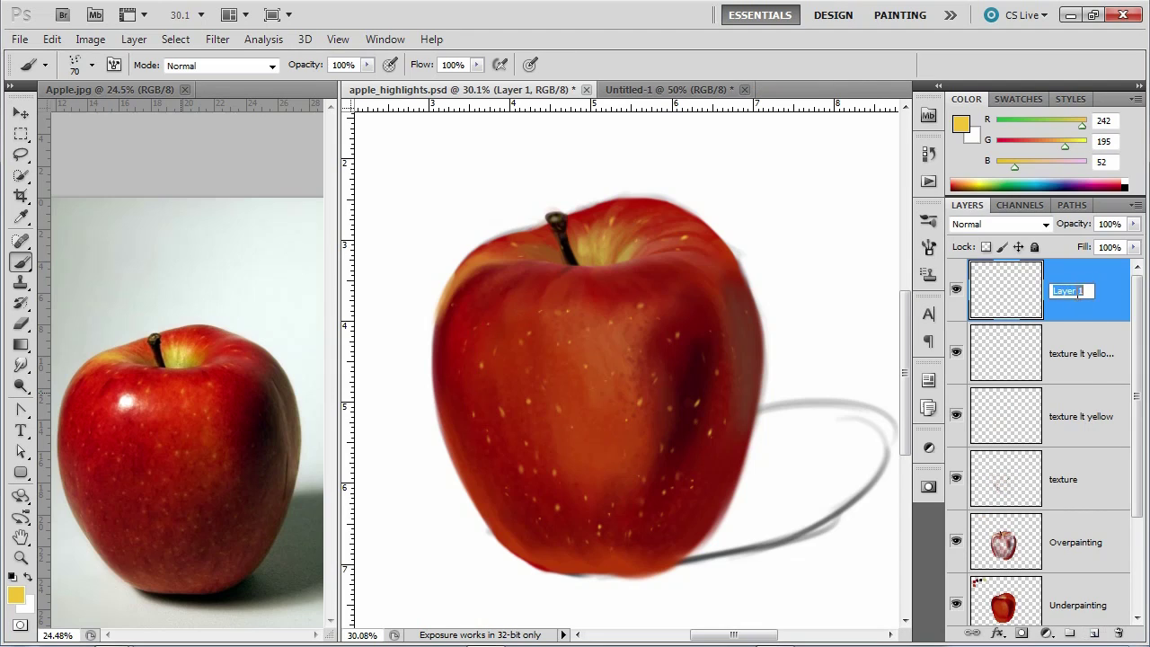
text(hilight)
key(Return)
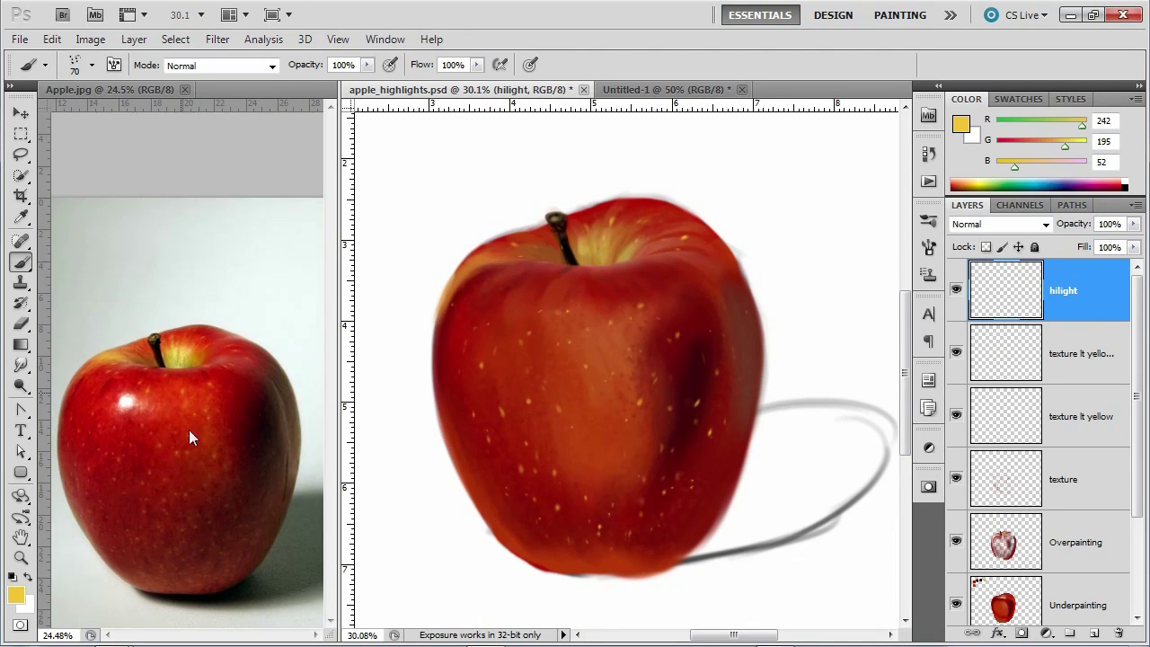
alt+click(456, 241)
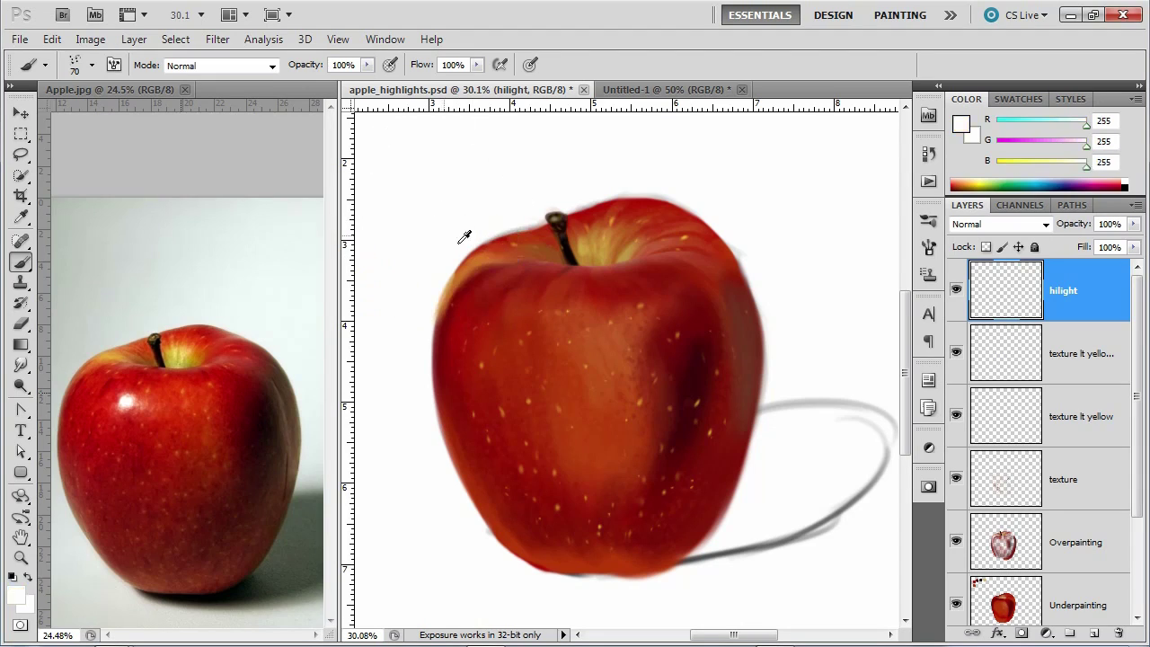
- Paint white scattered highlights on the apple's upper-left, right edge and beside the stem
click(533, 320)
click(534, 320)
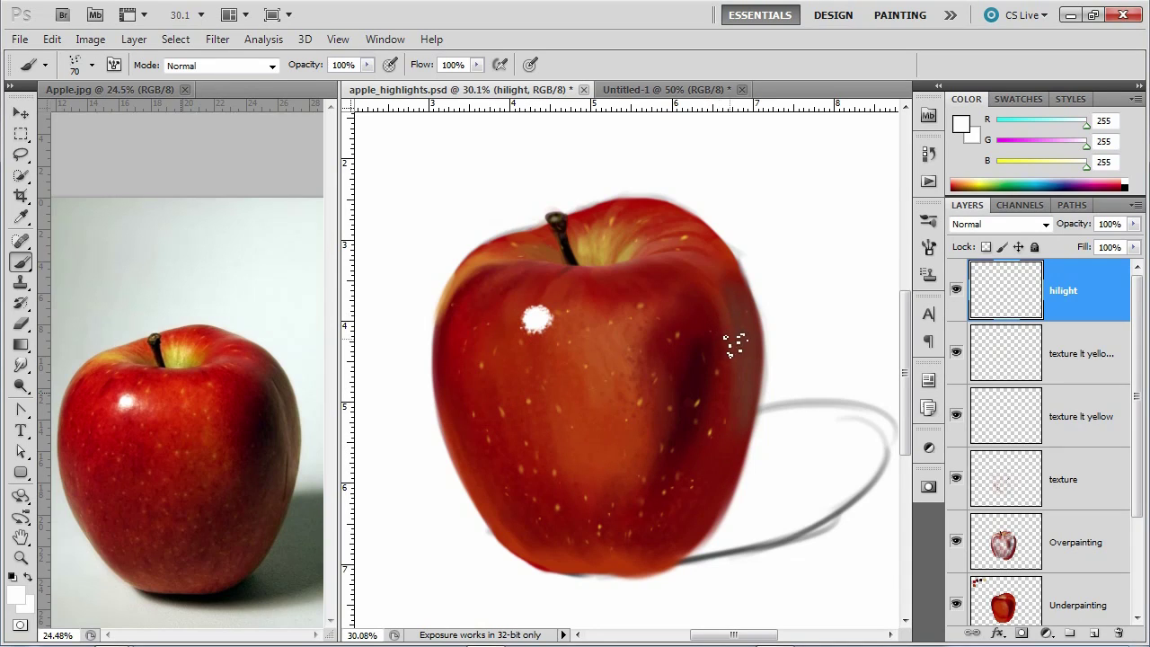
key(period)
mouse_move(730, 292)
mouse_down()
mouse_move(737, 429)
mouse_move(740, 283)
mouse_move(722, 473)
mouse_move(723, 321)
mouse_move(749, 286)
mouse_up()
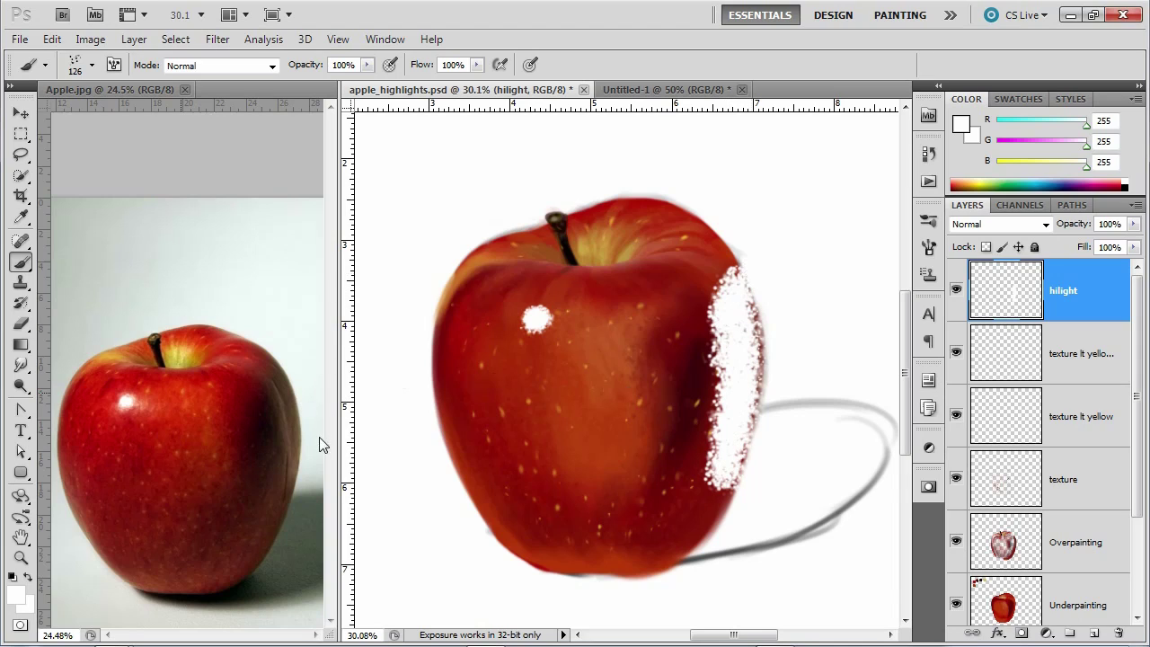
click(604, 243)
mouse_move(534, 325)
mouse_down()
mouse_move(565, 325)
mouse_move(520, 333)
mouse_up()
click(525, 323)
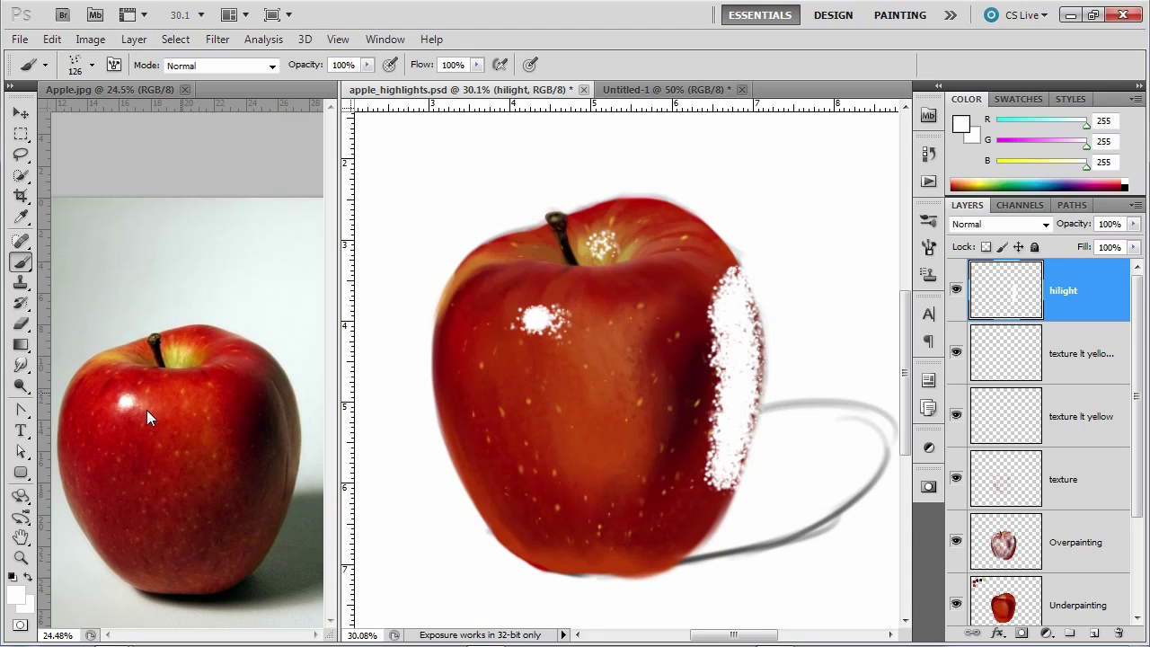
- Smudge the upper-left highlight at 50% strength into a streak trailing right
click(21, 364)
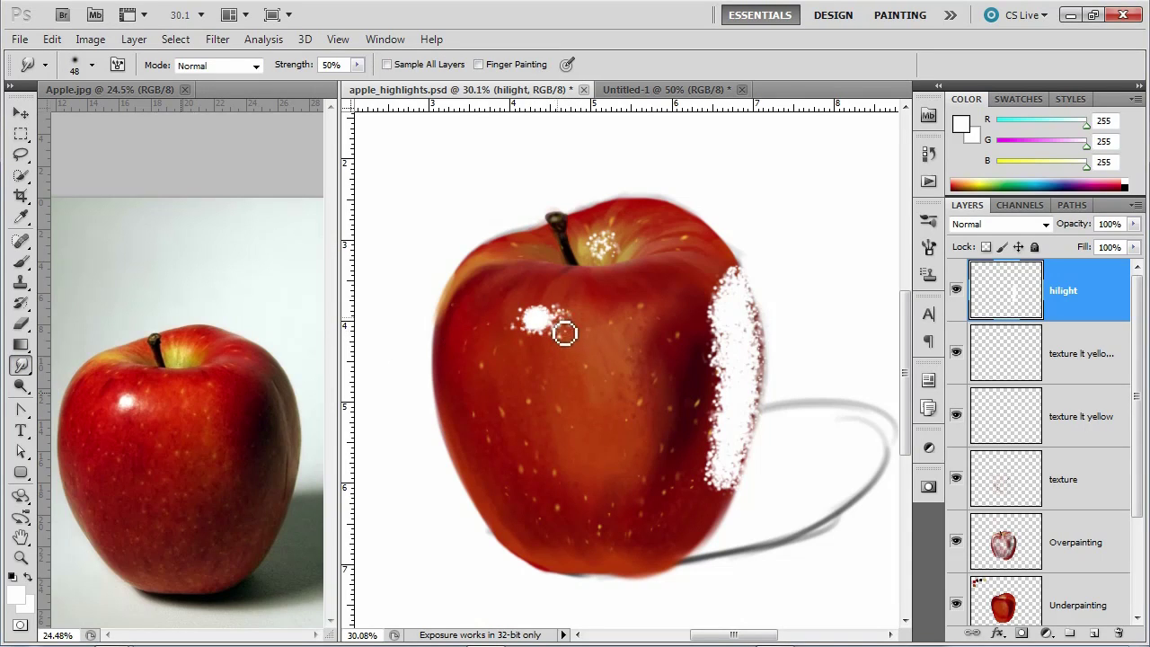
mouse_move(564, 333)
mouse_down()
mouse_move(527, 347)
mouse_move(520, 325)
mouse_move(517, 338)
mouse_move(552, 310)
mouse_move(577, 317)
mouse_move(550, 340)
mouse_move(579, 331)
mouse_move(572, 347)
mouse_move(569, 316)
mouse_move(592, 319)
mouse_move(511, 335)
mouse_up()
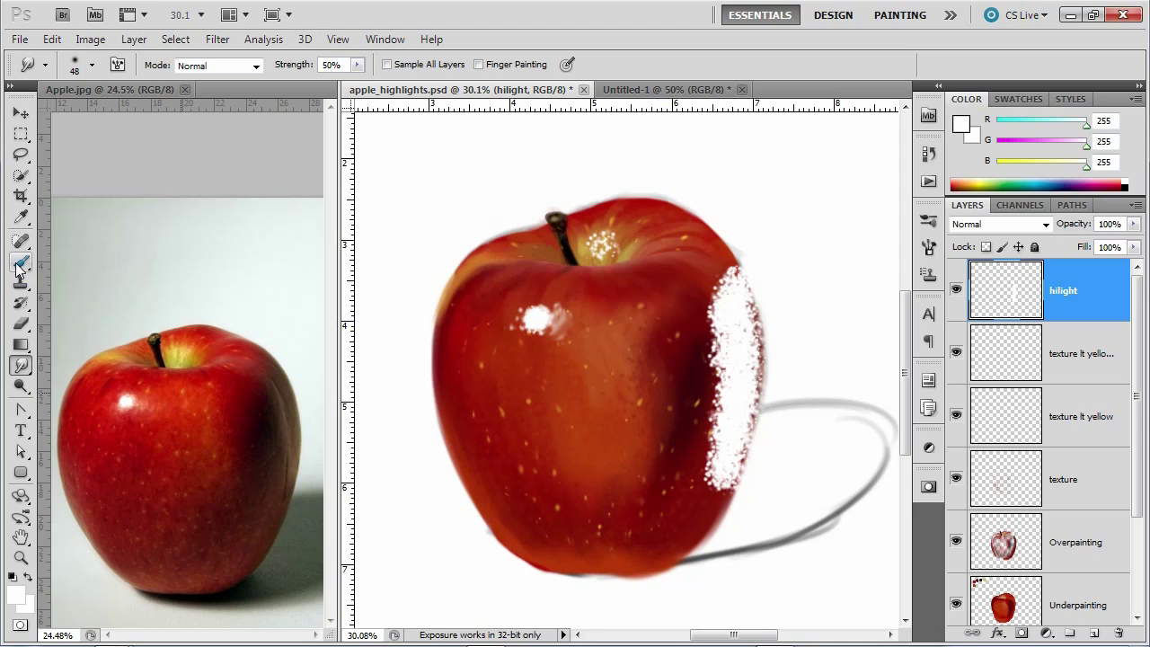
- Erase the highlight spot's edge and the white band along the apple's right edge
click(20, 327)
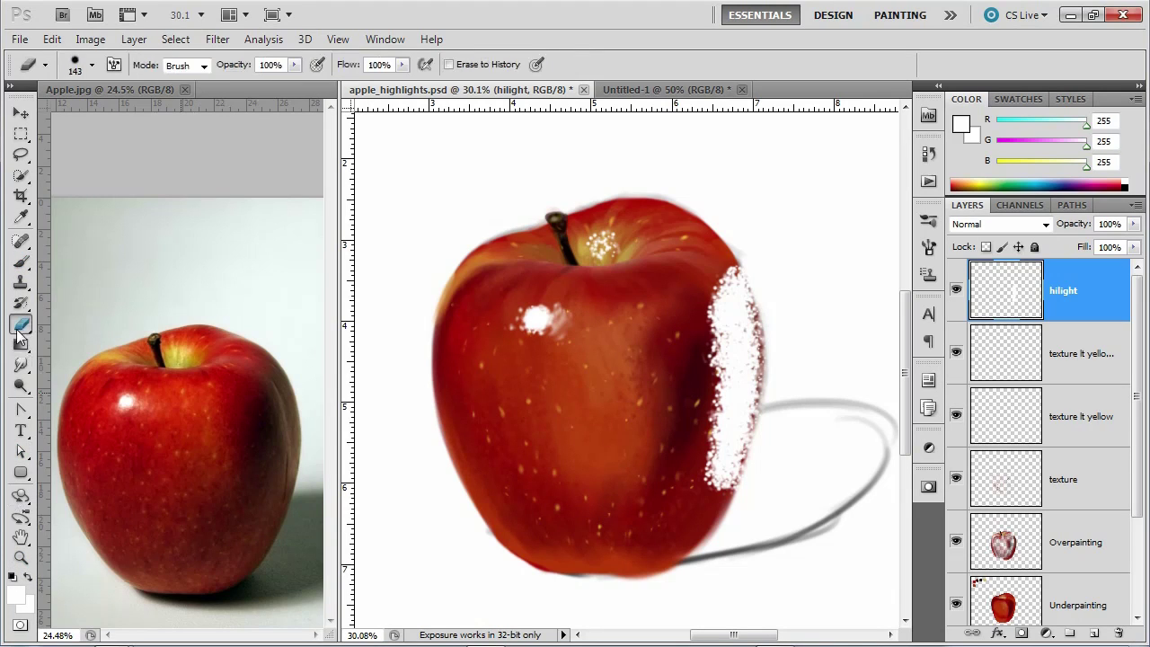
drag(548, 314, 550, 338)
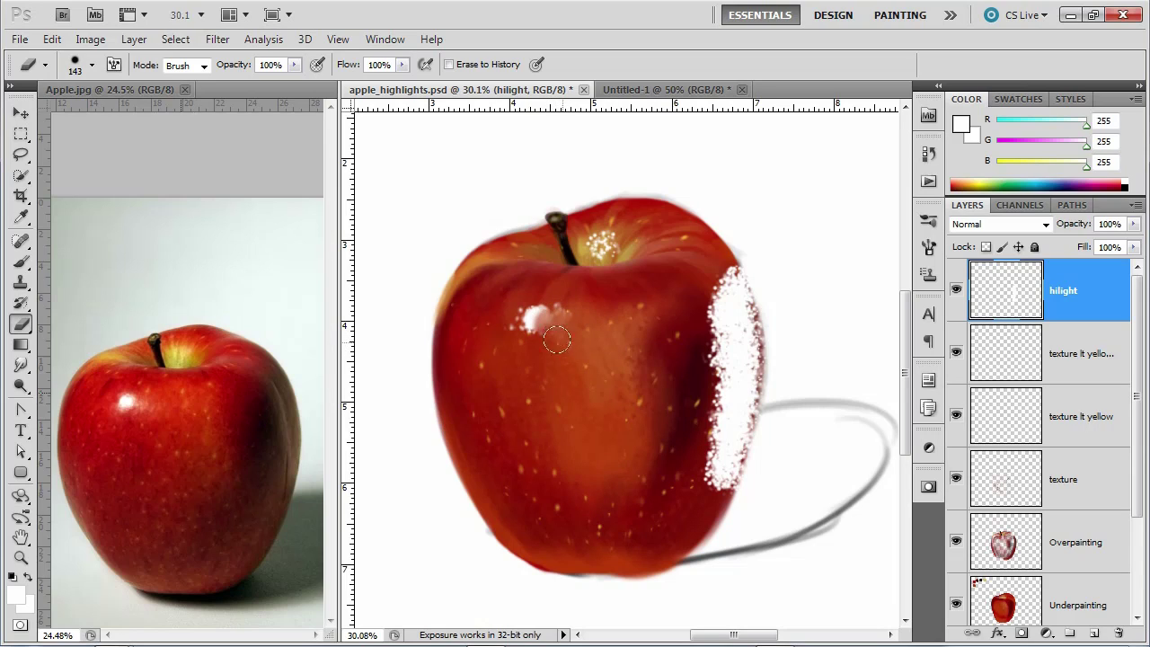
key(ctrl+z)
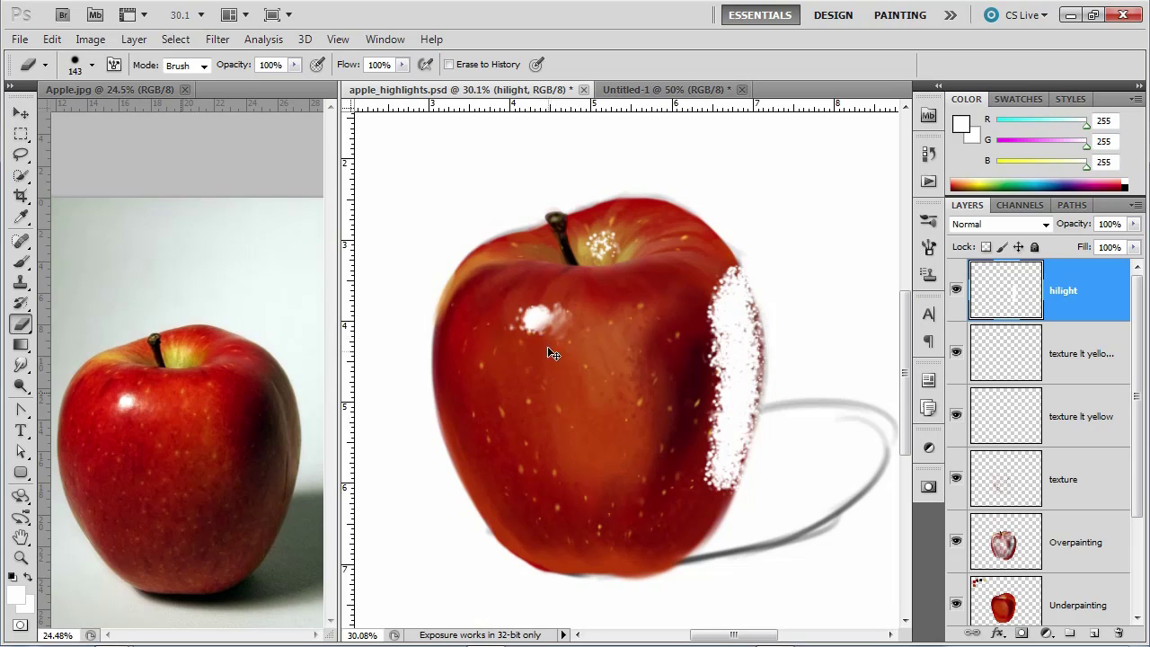
mouse_move(544, 329)
mouse_down()
mouse_move(559, 320)
mouse_move(546, 352)
mouse_move(535, 340)
mouse_move(559, 304)
mouse_up()
mouse_move(691, 309)
mouse_down()
mouse_move(715, 355)
mouse_move(693, 314)
mouse_move(705, 327)
mouse_move(711, 422)
mouse_move(704, 333)
mouse_move(675, 483)
mouse_move(693, 444)
mouse_move(710, 457)
mouse_move(703, 493)
mouse_move(714, 326)
mouse_move(680, 489)
mouse_move(704, 497)
mouse_move(693, 264)
mouse_move(752, 245)
mouse_up()
mouse_move(779, 375)
mouse_down()
mouse_move(748, 251)
mouse_move(775, 414)
mouse_move(753, 279)
mouse_move(763, 384)
mouse_move(757, 325)
mouse_move(760, 403)
mouse_move(760, 327)
mouse_move(729, 481)
mouse_move(727, 274)
mouse_move(712, 289)
mouse_move(718, 337)
mouse_move(696, 235)
mouse_move(734, 351)
mouse_move(713, 241)
mouse_move(736, 317)
mouse_move(718, 334)
mouse_move(690, 252)
mouse_move(702, 316)
mouse_move(708, 233)
mouse_move(702, 273)
mouse_move(704, 234)
mouse_move(770, 349)
mouse_up()
drag(749, 474, 738, 490)
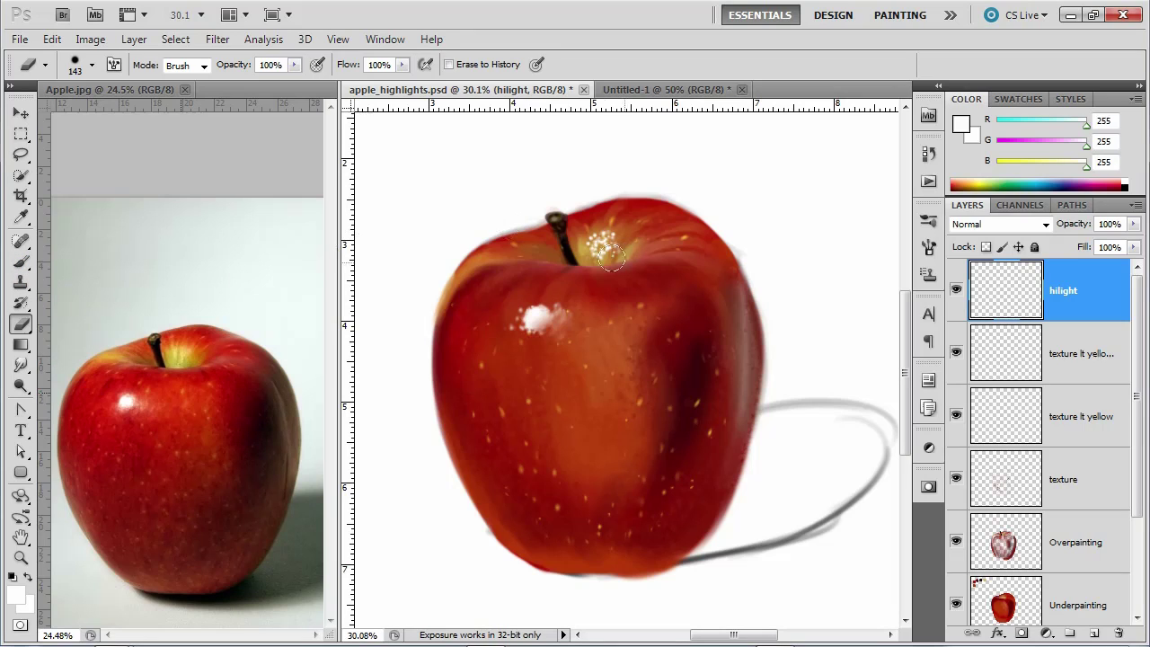
- Smudge the white specks beside the stem together and erase much of them back
click(21, 365)
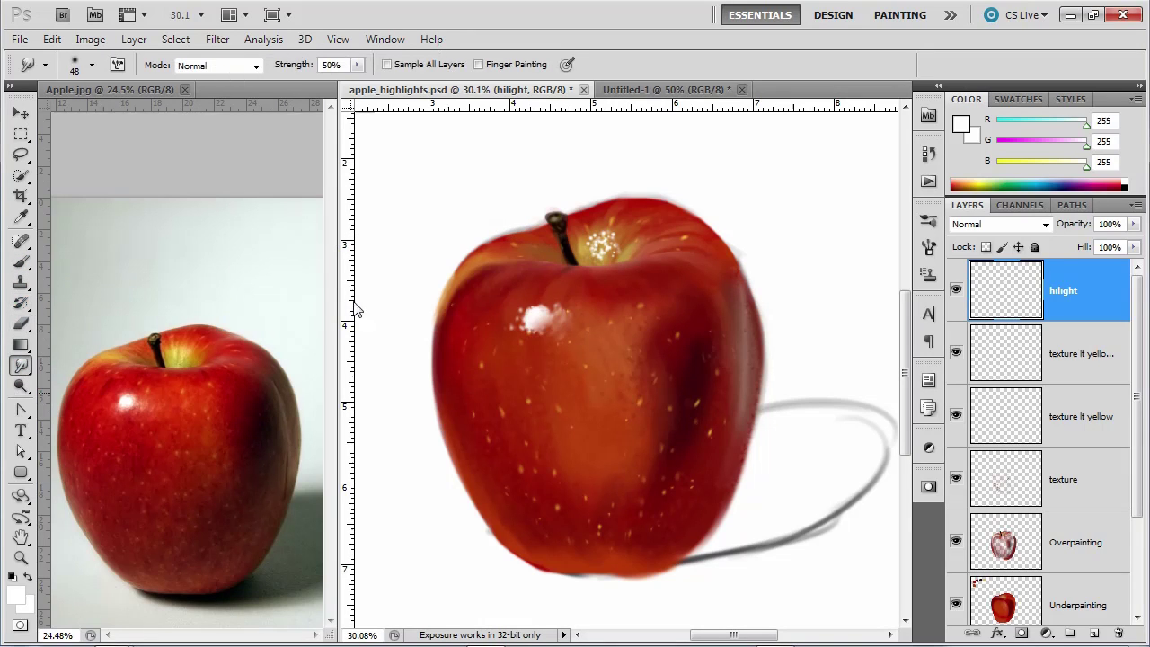
mouse_move(600, 233)
mouse_down()
mouse_move(622, 263)
mouse_move(618, 243)
mouse_move(630, 238)
mouse_move(613, 256)
mouse_move(612, 230)
mouse_move(599, 251)
mouse_move(593, 237)
mouse_move(613, 265)
mouse_move(619, 239)
mouse_move(614, 264)
mouse_move(642, 229)
mouse_move(623, 262)
mouse_up()
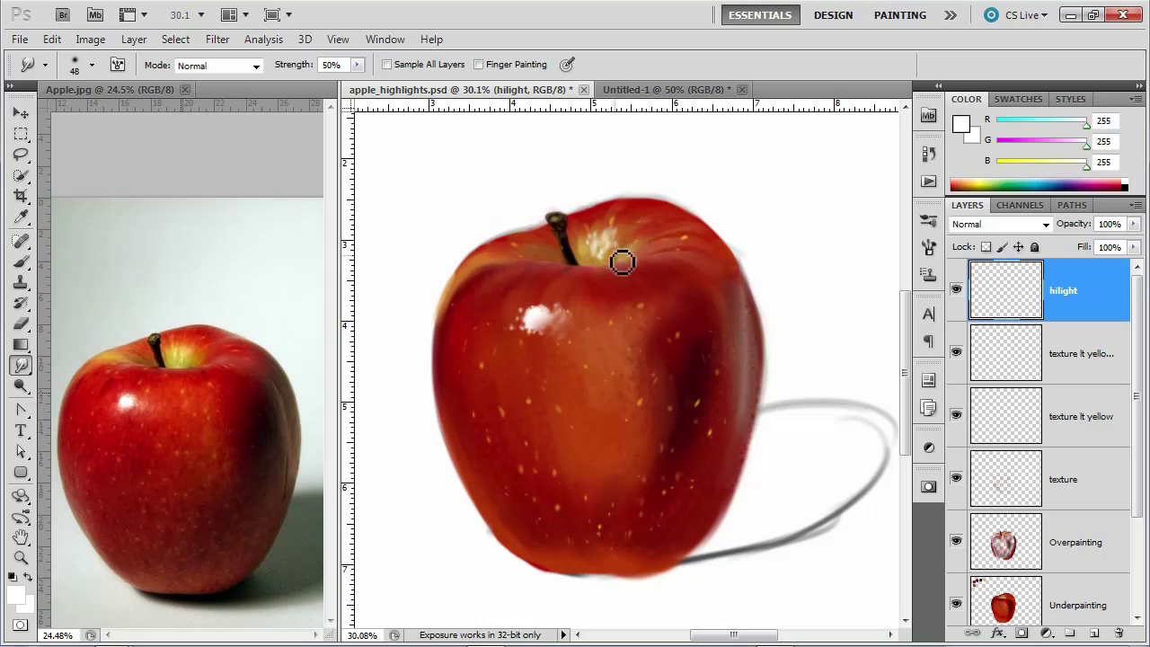
click(21, 323)
mouse_move(625, 240)
mouse_down()
mouse_move(601, 261)
mouse_move(591, 253)
mouse_move(596, 243)
mouse_move(620, 252)
mouse_up()
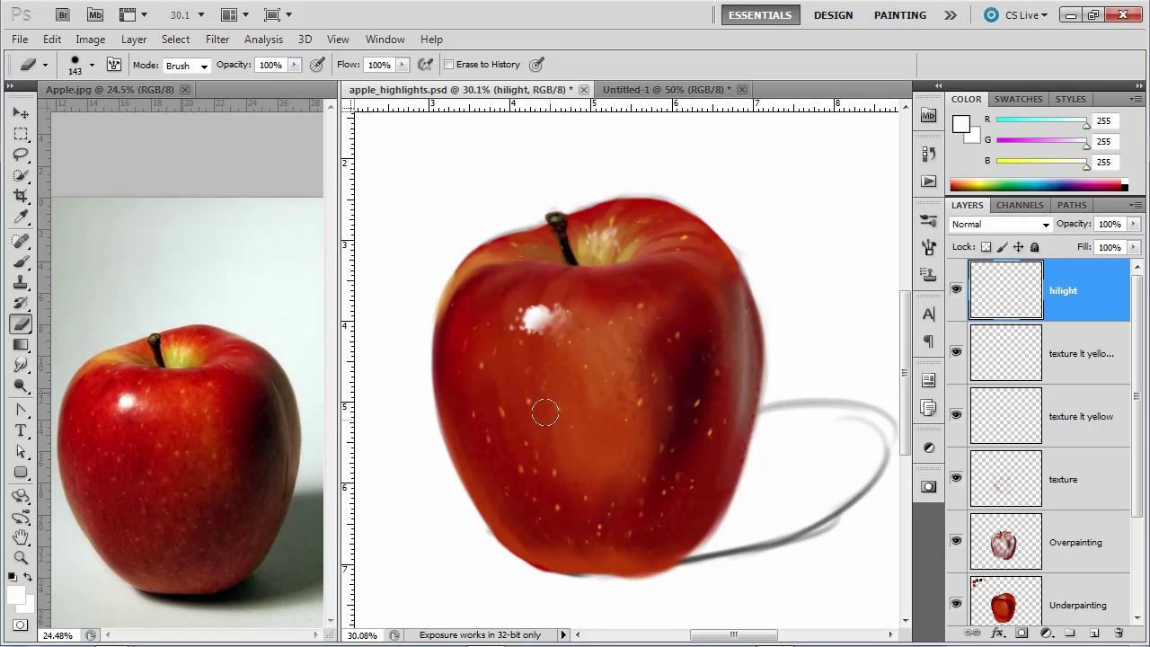
- Choose a soft brush preset with size jitter off and Transfer enabled
click(21, 265)
click(93, 66)
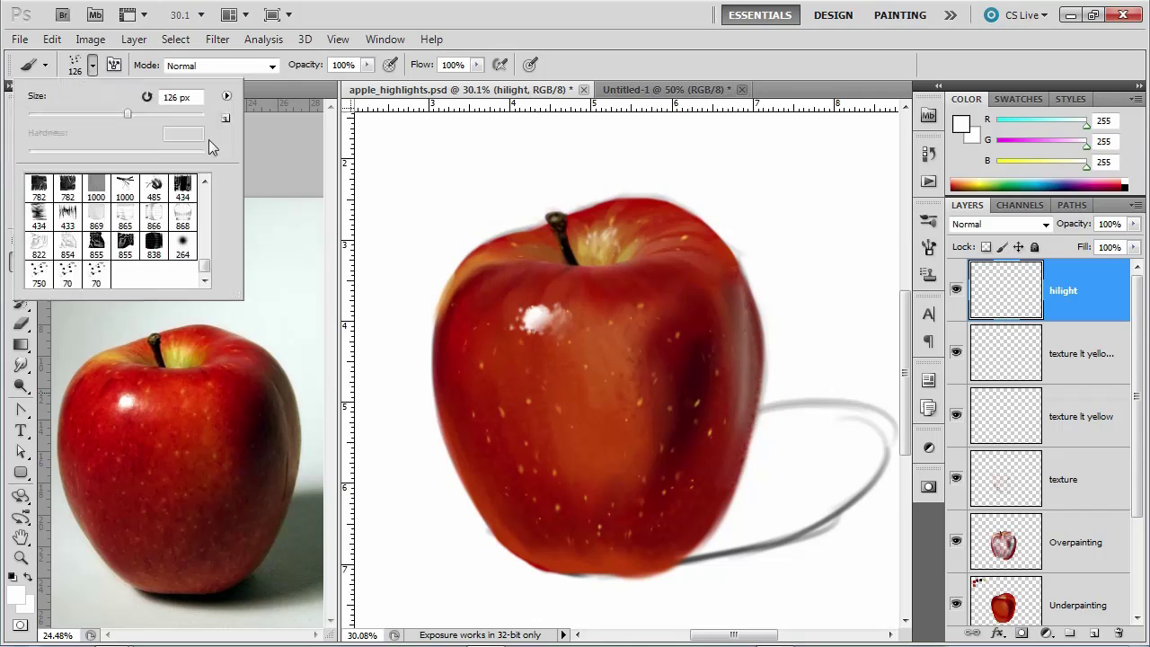
drag(205, 269, 206, 187)
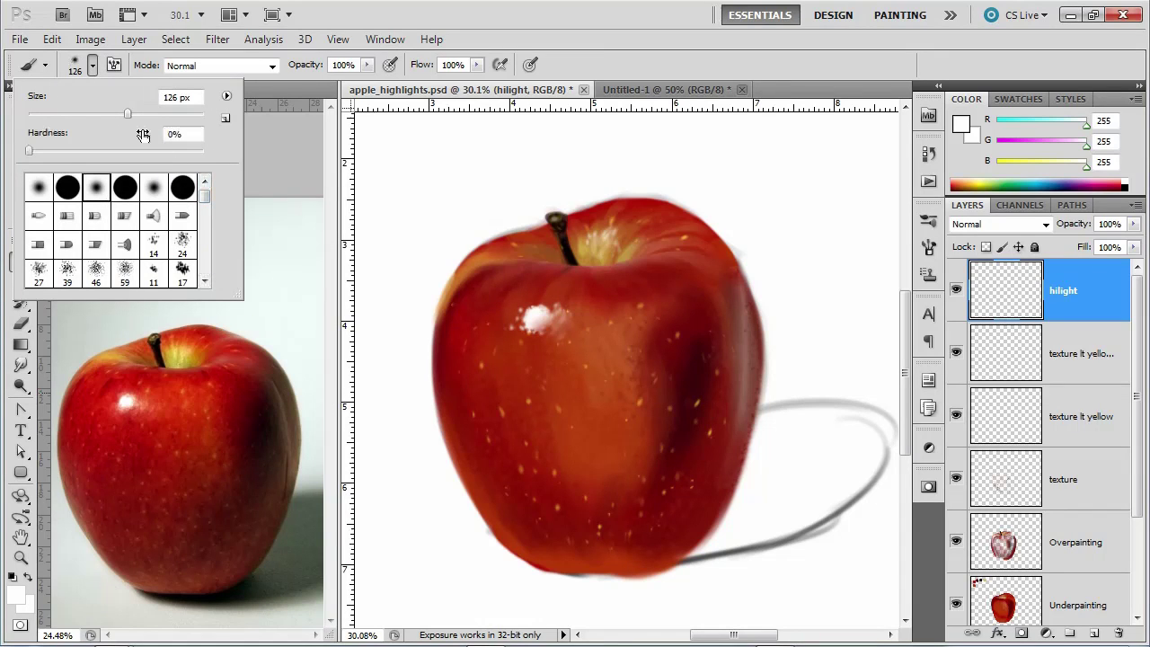
click(929, 247)
click(618, 283)
click(645, 372)
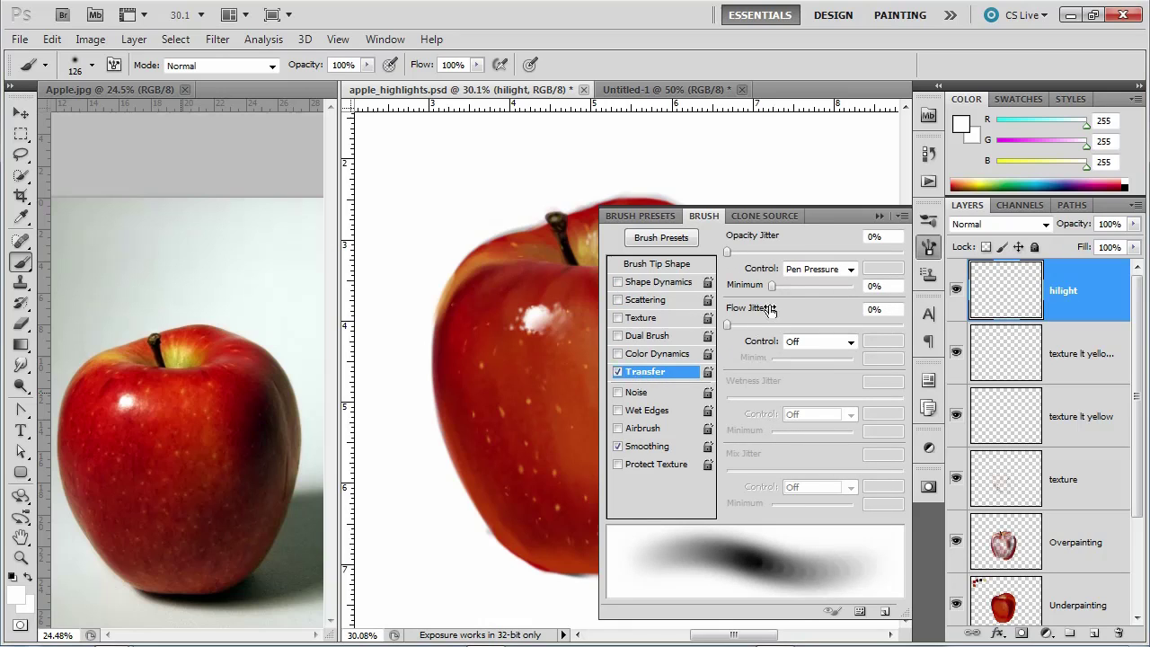
- Enlarge the brush to 227 px and paint a faint white glow along the apple's lower-left edge
click(879, 216)
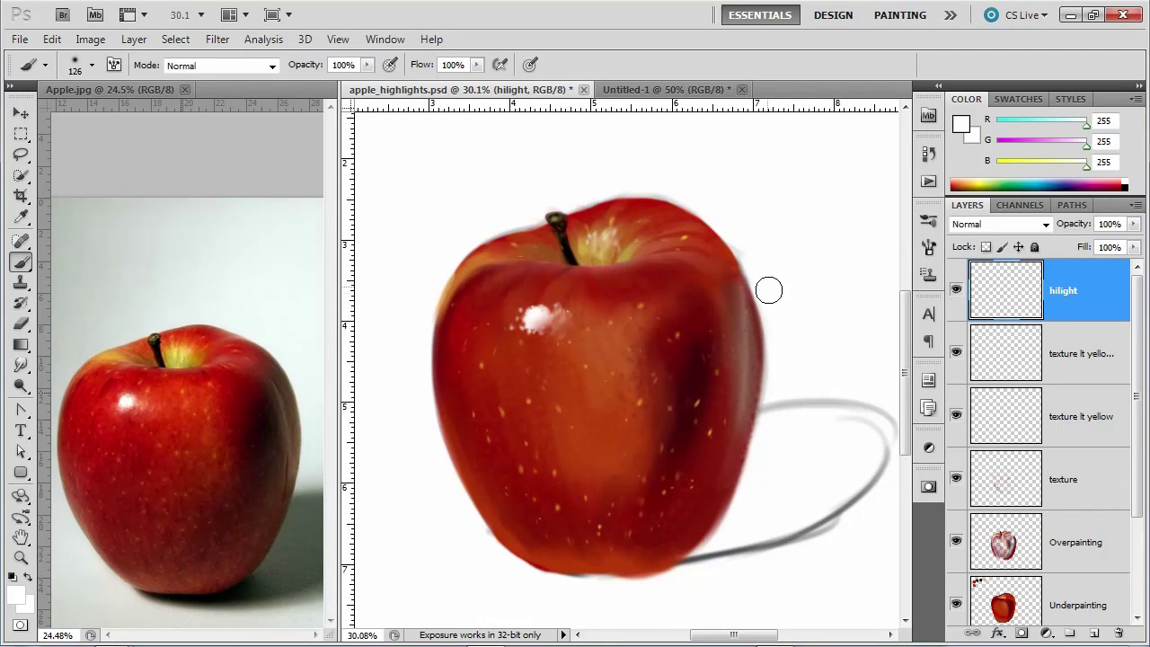
drag(775, 263, 784, 267)
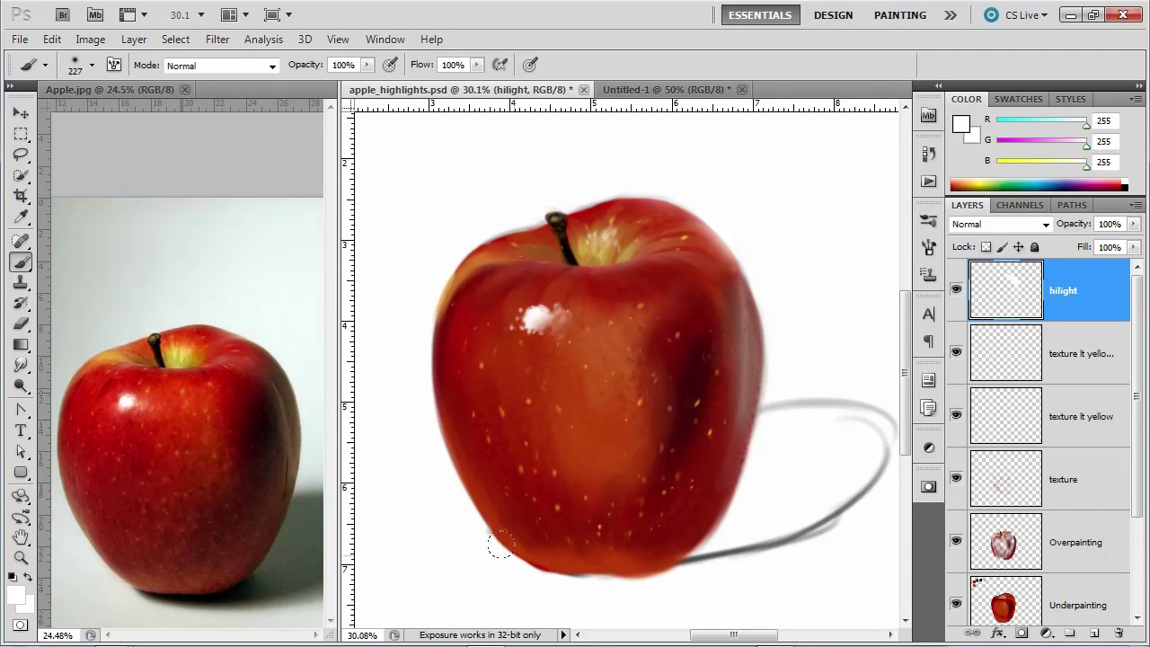
mouse_move(451, 504)
mouse_down()
mouse_move(398, 405)
mouse_move(474, 545)
mouse_up()
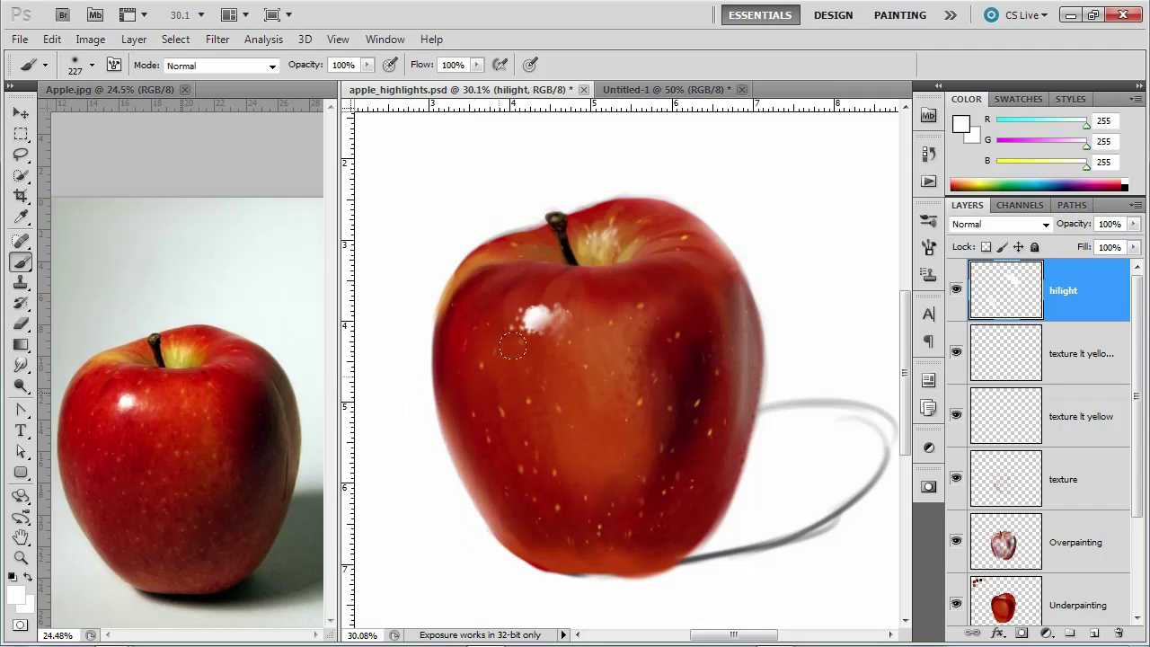
- Zoom out to see the whole canvas, toggling the hilight layer to compare
click(955, 290)
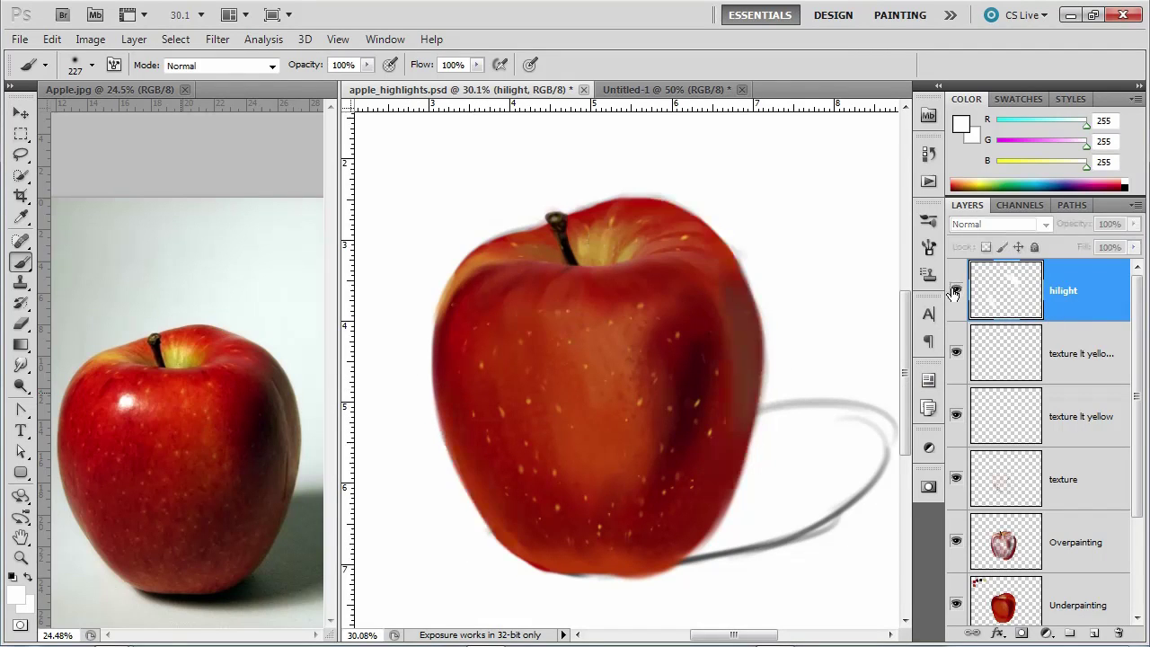
click(955, 292)
scroll(773, 449, down, 2)
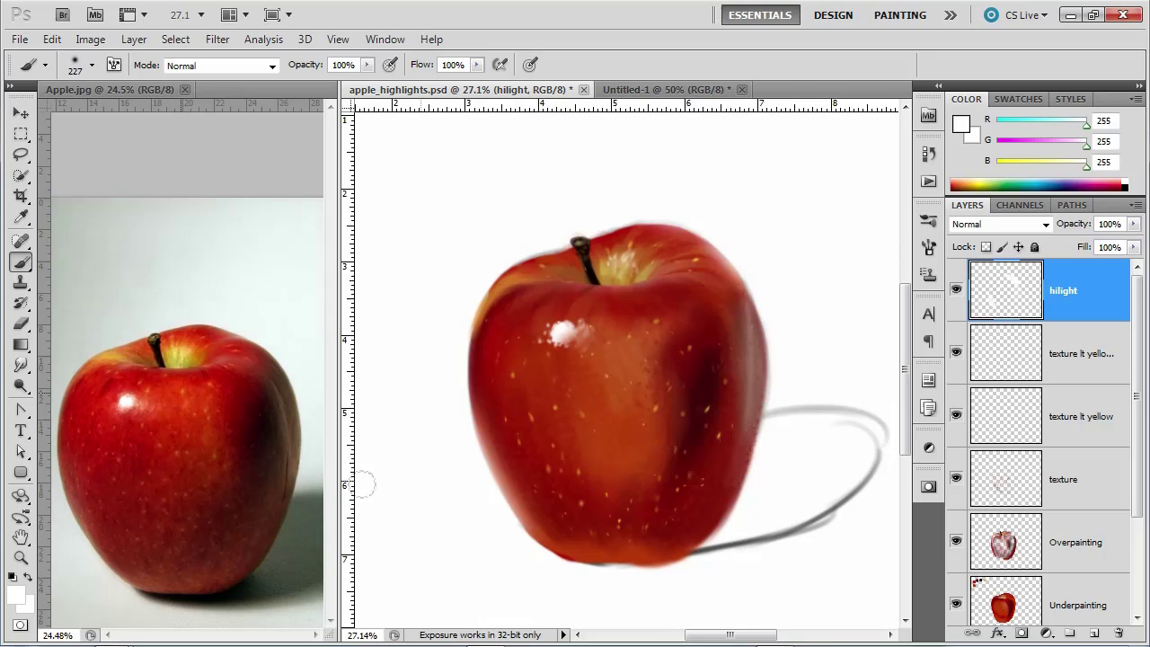
click(20, 557)
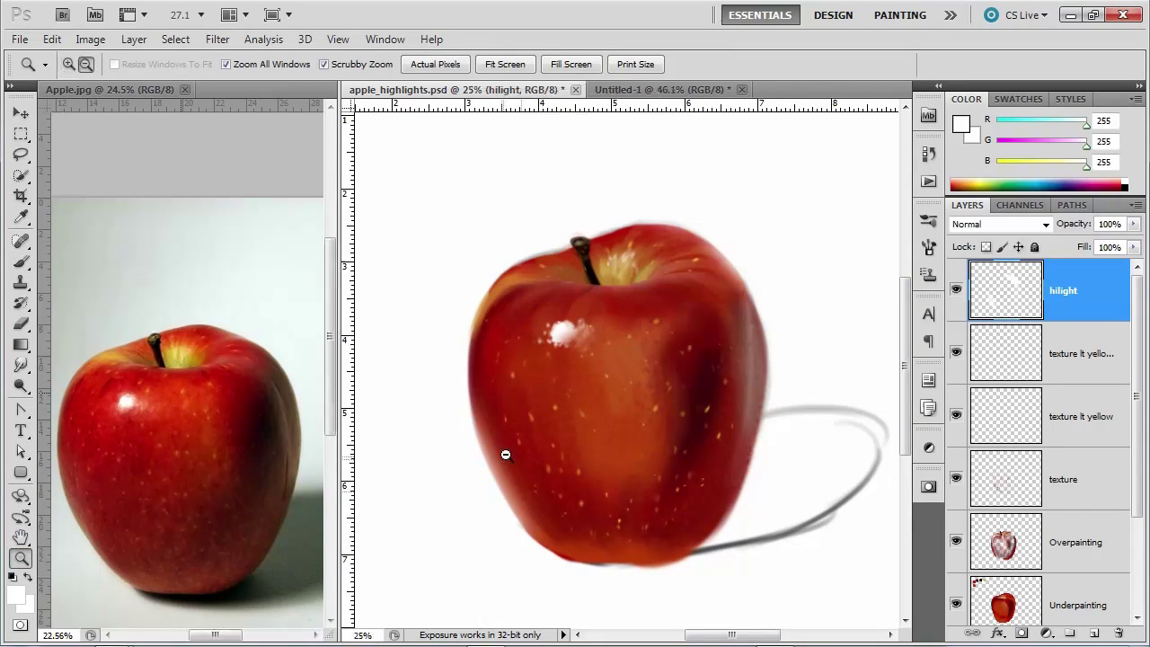
alt+click(501, 457)
alt+click(504, 462)
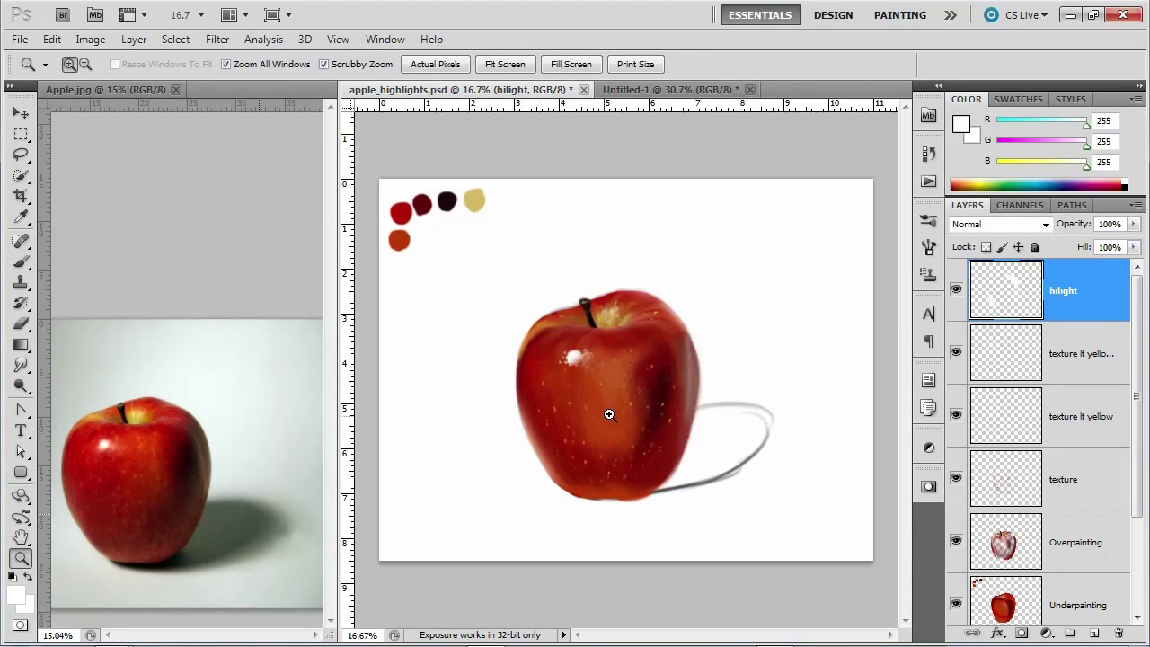
click(955, 289)
click(955, 290)
- Lower Fill on texture lt yellow, texture lt yellow copy (78%) and texture (71%)
click(1086, 428)
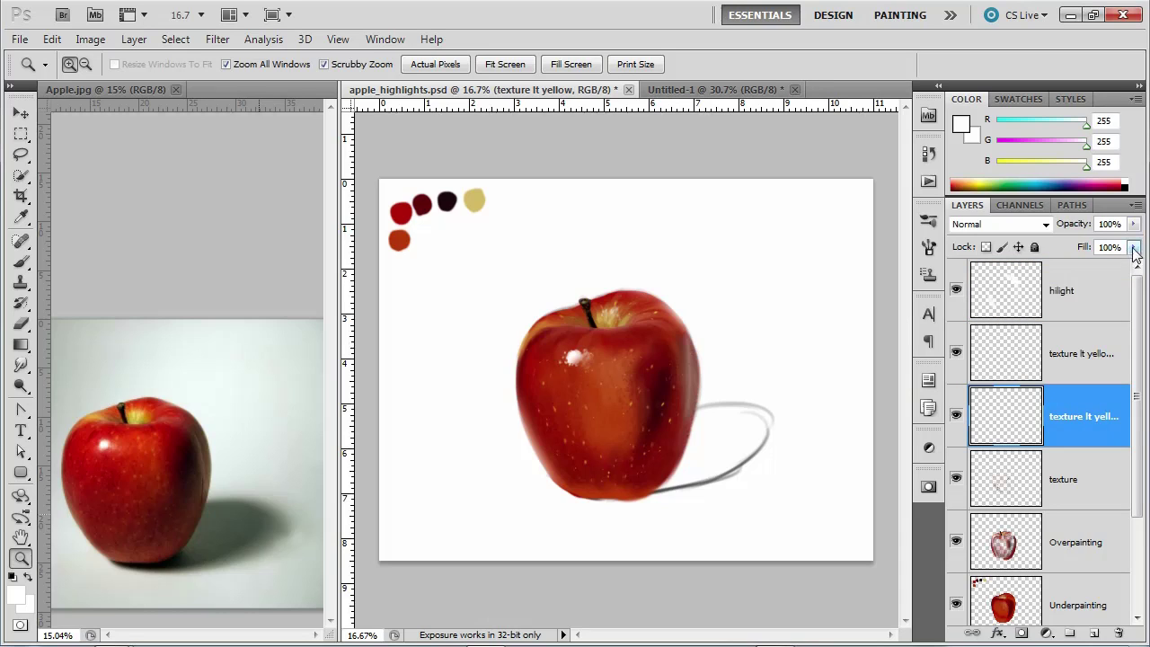
click(1133, 247)
drag(1129, 267, 1108, 271)
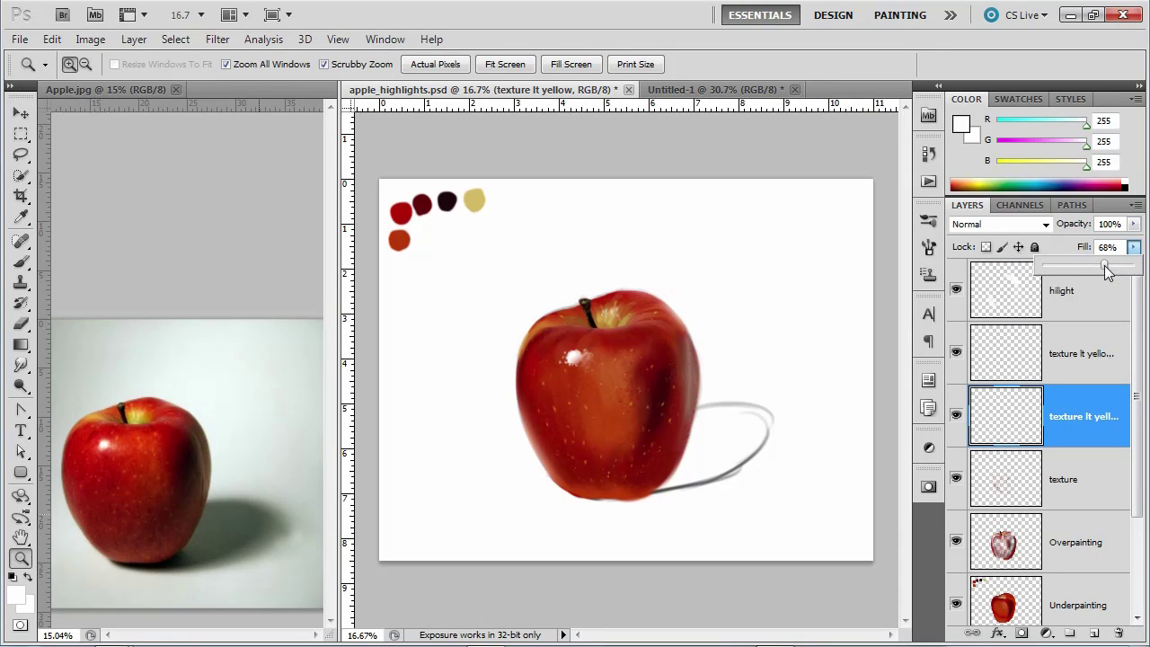
click(1099, 355)
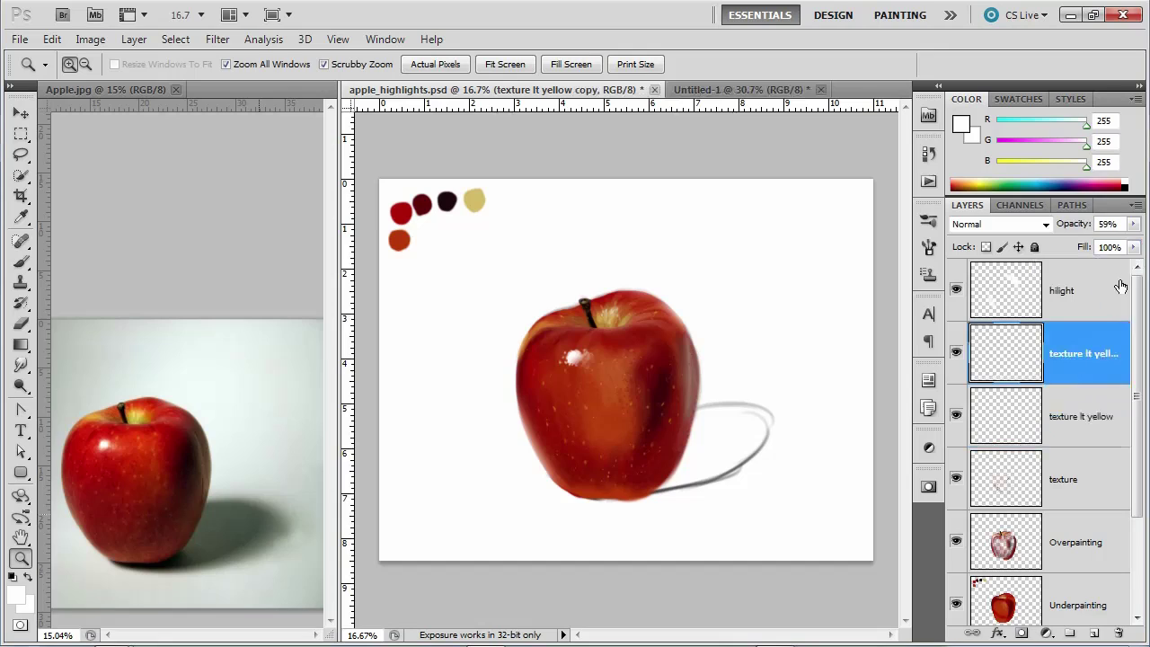
click(1134, 250)
drag(1132, 267, 1113, 274)
click(1087, 483)
click(1134, 247)
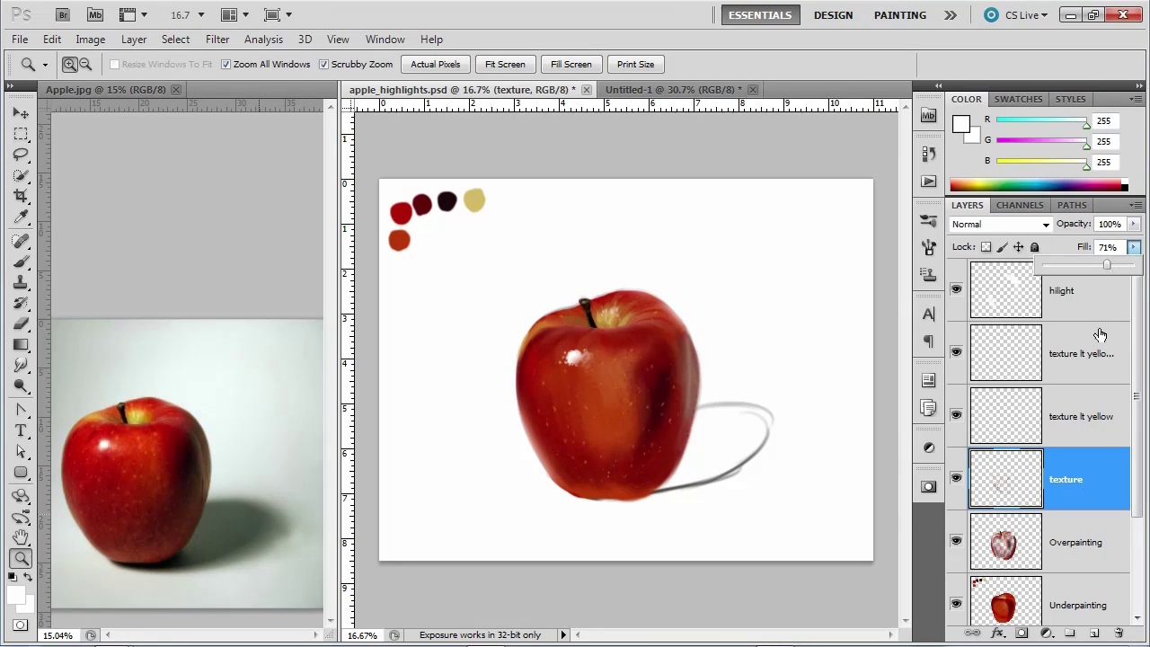